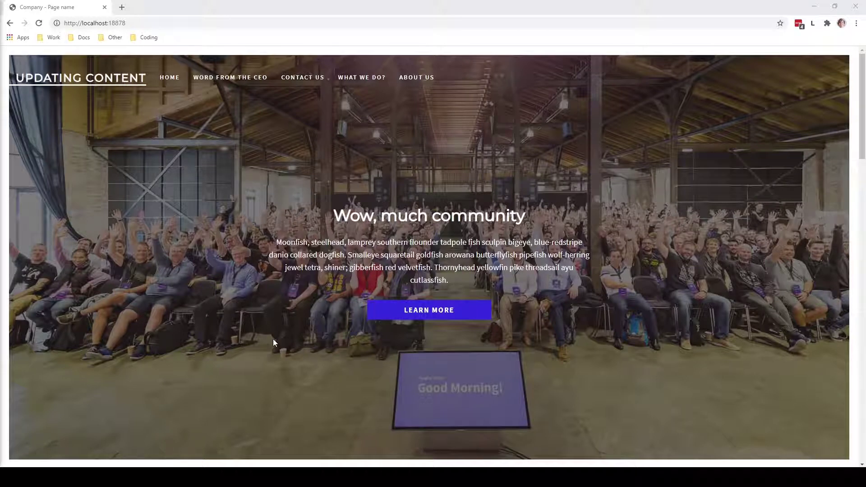
# Open the site's What We Do? page and scroll through its Umbraco 7 section.
pyautogui.click(364, 81)
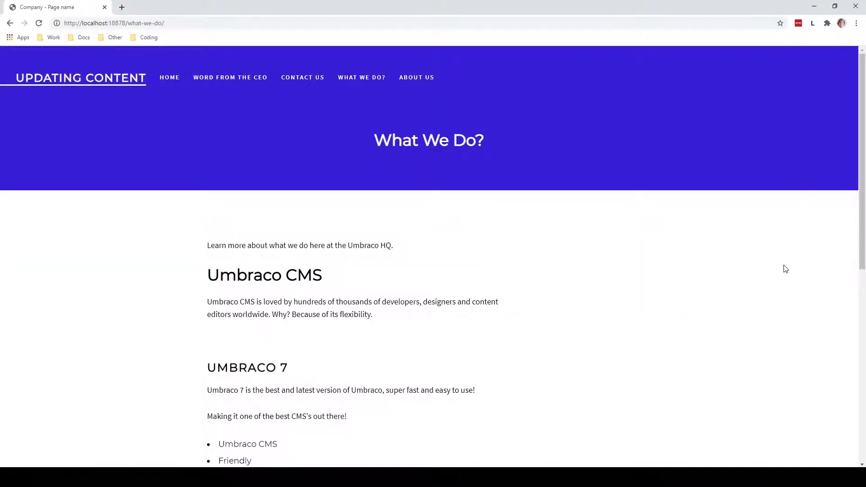
pyautogui.scroll(-3, 786, 269)
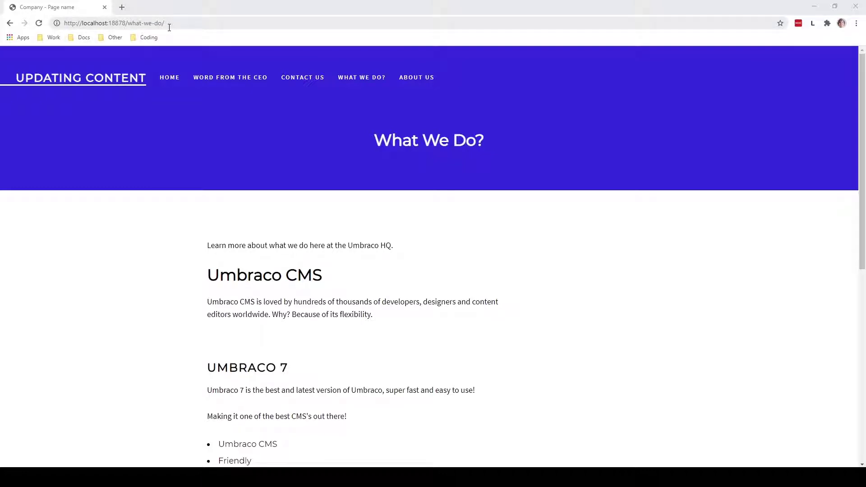
# Change the site address path to /umbraco to reach the back-office login.
pyautogui.moveTo(175, 24); pyautogui.dragTo(128, 23)
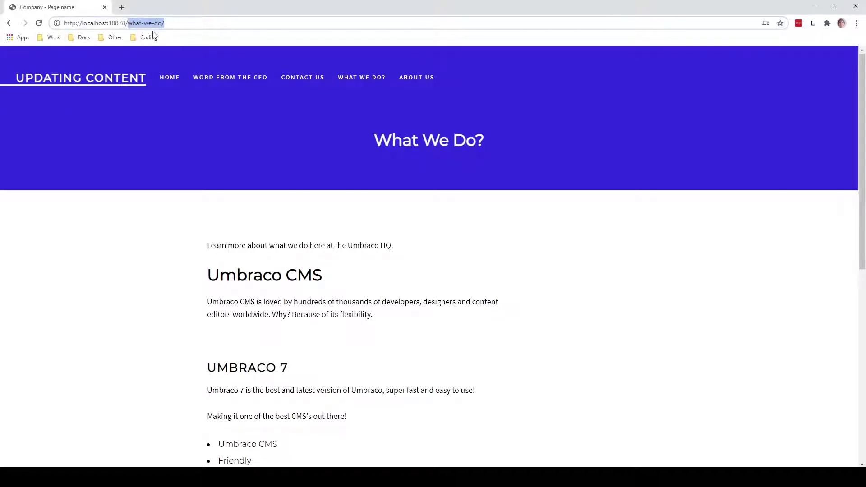
pyautogui.write('umbraco')
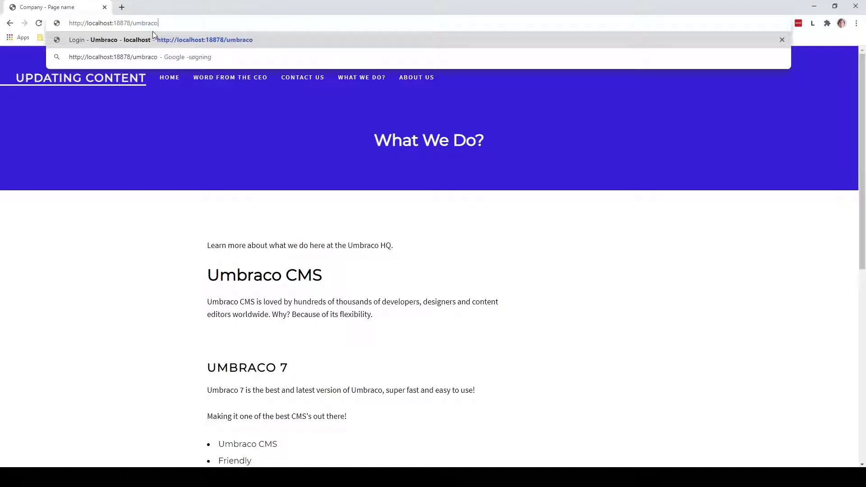
pyautogui.press('Return')
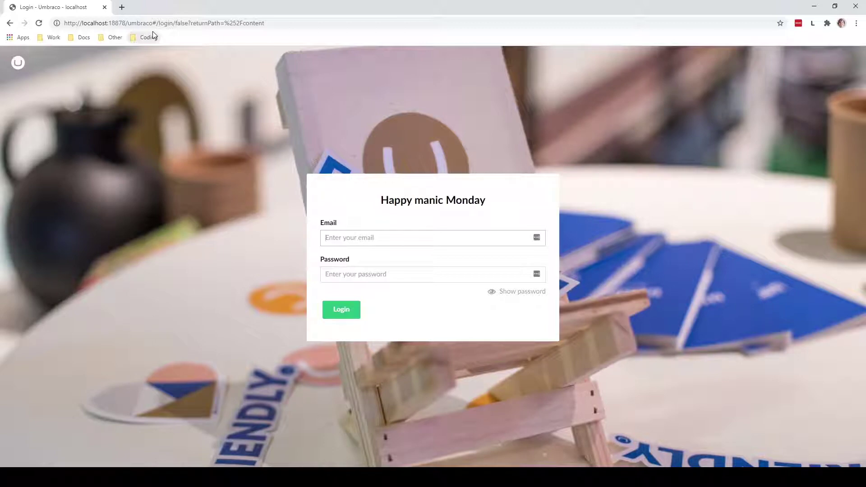
# Log in to the back office with the account e-mail and password.
pyautogui.press('Tab')
pyautogui.write('•••••••••••••')
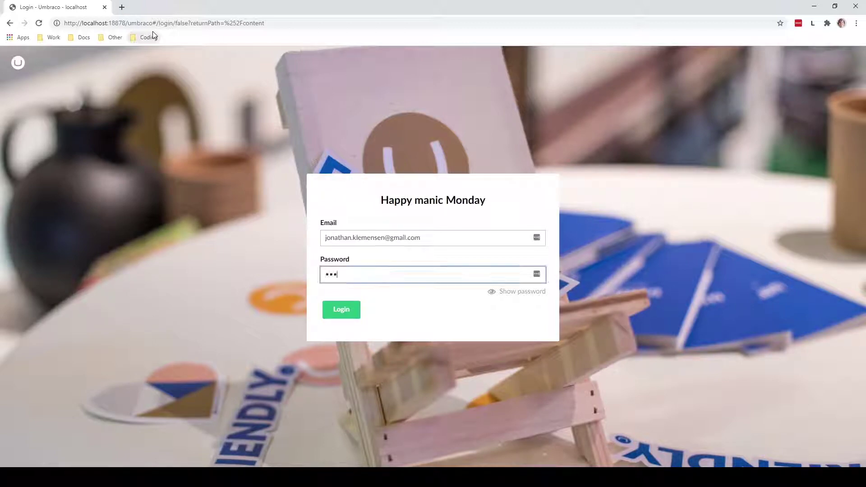
pyautogui.press('Return')
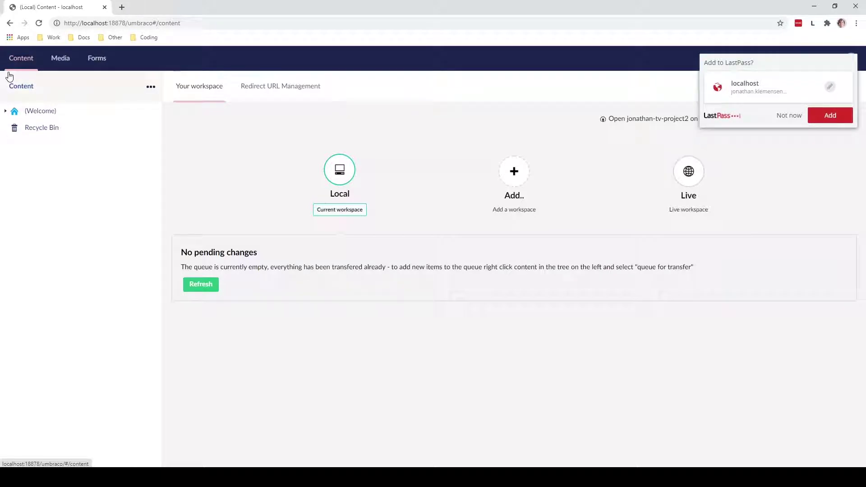
# Dismiss the password-save prompt and expand the Welcome node to list its child pages.
pyautogui.click(786, 116)
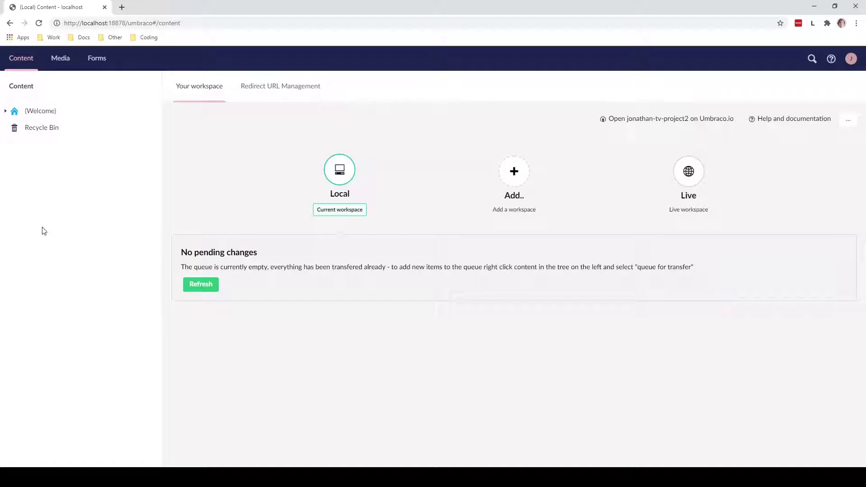
pyautogui.click(5, 111)
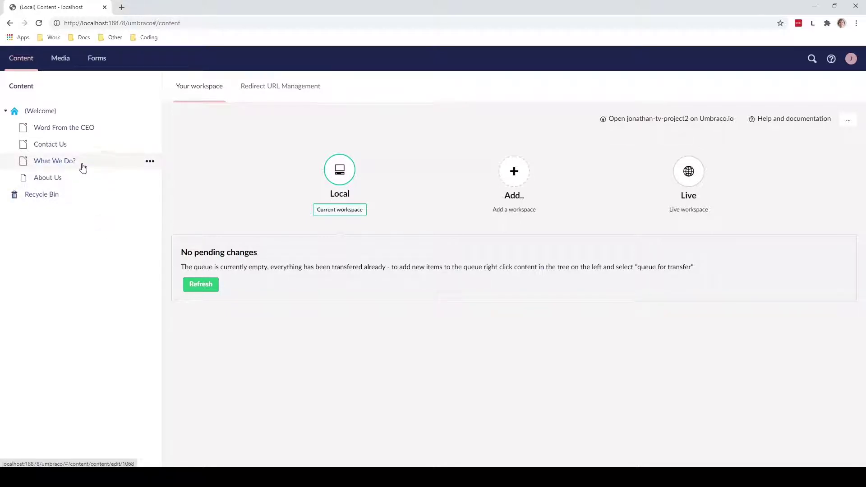
pyautogui.click(67, 165)
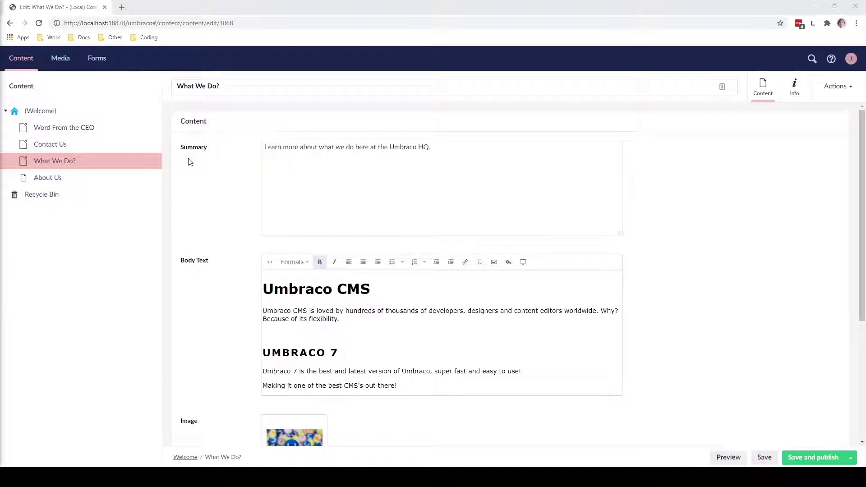
pyautogui.scroll(-1, 197, 171)
pyautogui.scroll(-1, 197, 171)
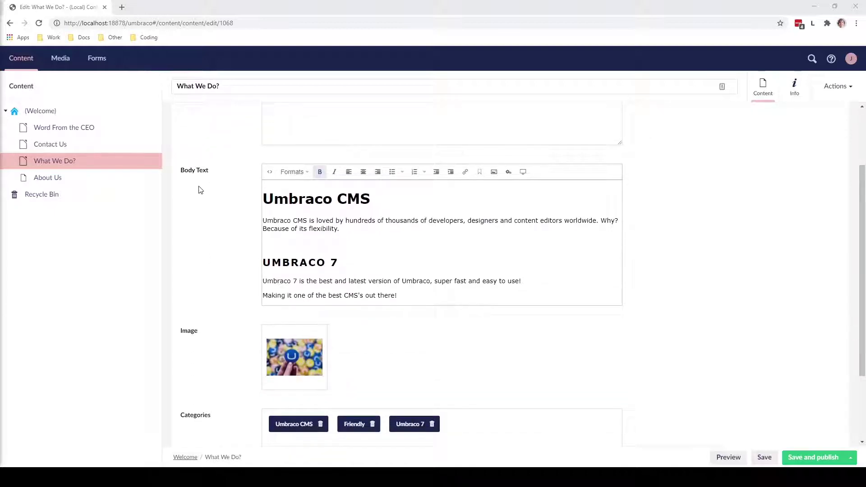
pyautogui.scroll(-2, 197, 190)
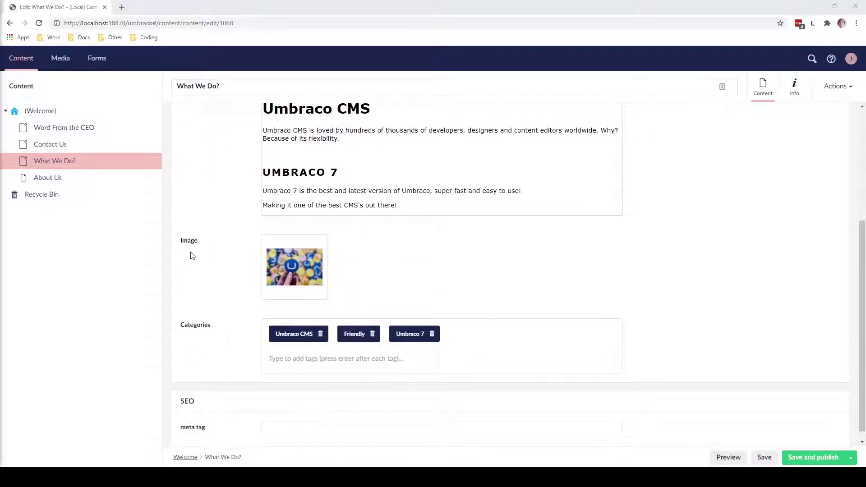
pyautogui.scroll(-1, 189, 279)
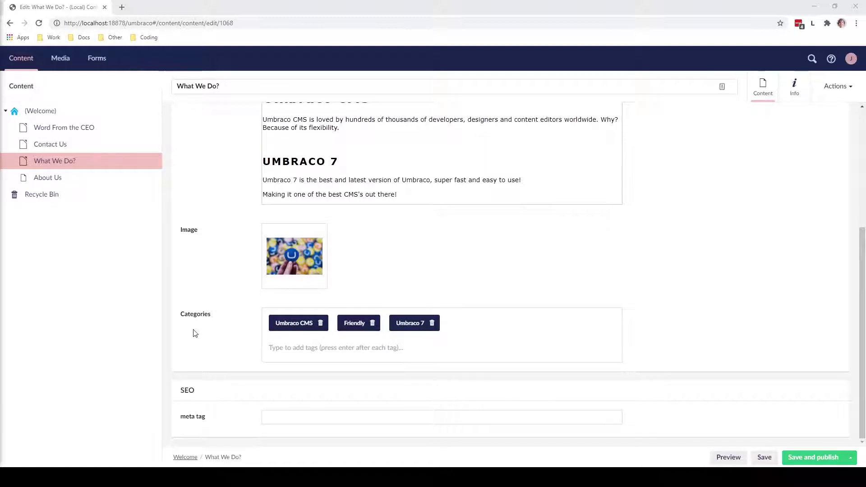
pyautogui.scroll(2, 194, 333)
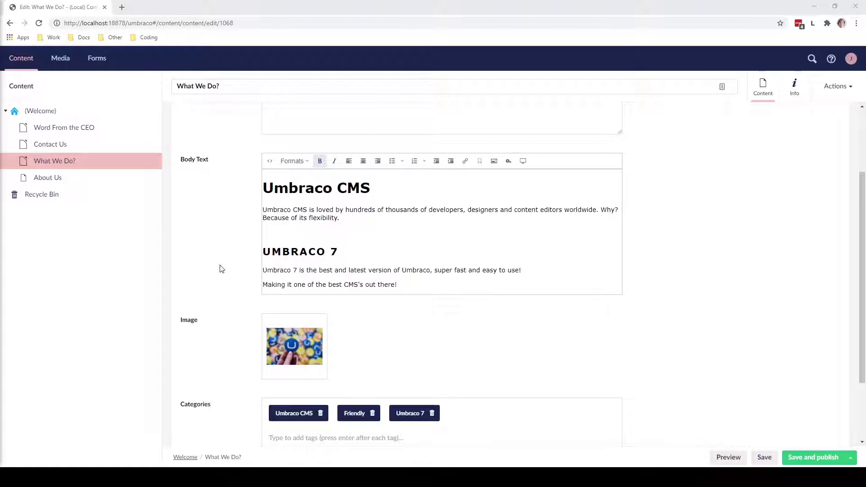
pyautogui.scroll(-1, 221, 269)
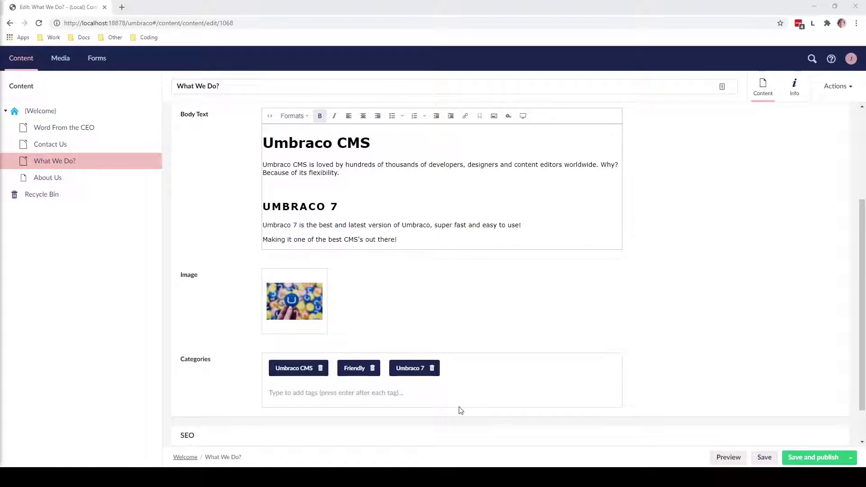
pyautogui.scroll(1, 229, 376)
pyautogui.scroll(2, 230, 375)
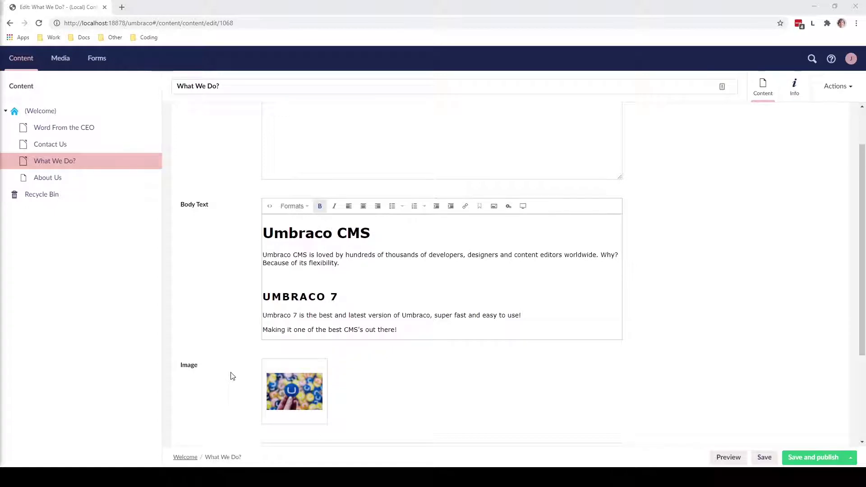
# Change the heading to UMBRACO 8 and paste the new Umbraco 8 paragraphs over the old sentences.
pyautogui.click(354, 296)
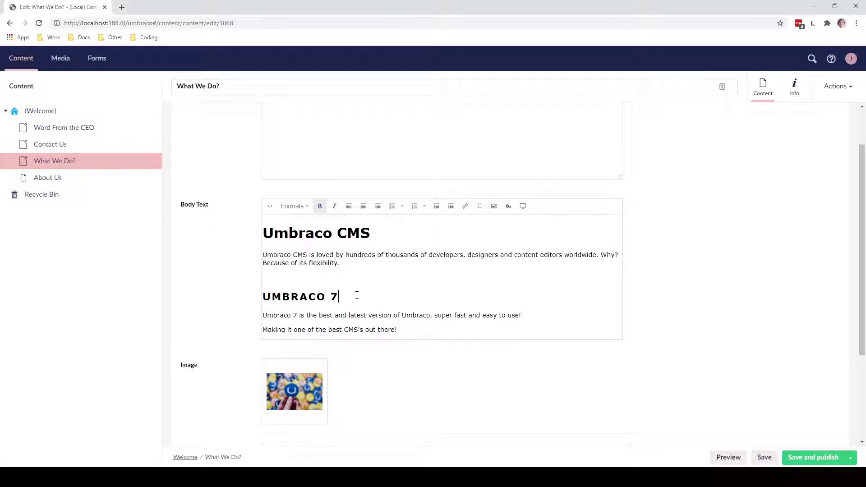
pyautogui.press('BackSpace')
pyautogui.write('8')
pyautogui.moveTo(411, 329); pyautogui.dragTo(248, 312)
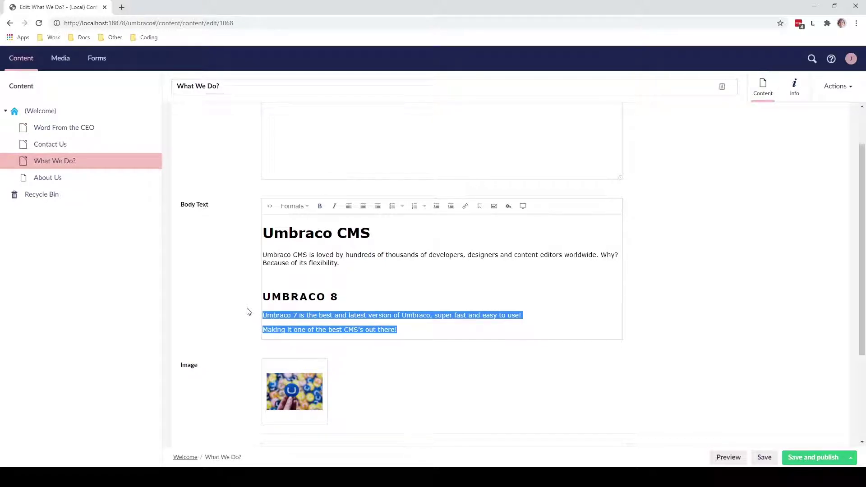
pyautogui.write('Umbraco 8 is the fastest and best version of Umbraco and a big step forward in regard to making your work with Umbraco simpler; simpler to extend, simpler to edit, simpler to publish - simpler to use, simpler to enjoy. New features out of the box is language variants, infinite editing and a whole new UI to make it even easier to work with Umbraco')
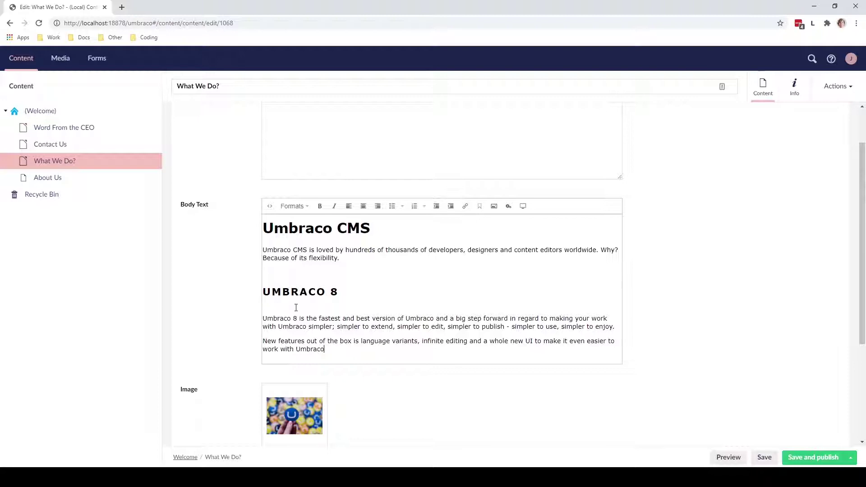
pyautogui.scroll(-1, 306, 306)
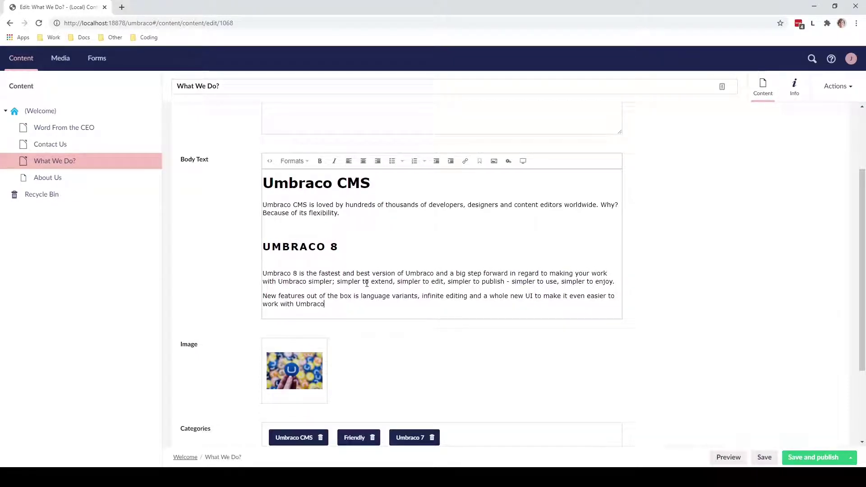
pyautogui.scroll(-1, 356, 285)
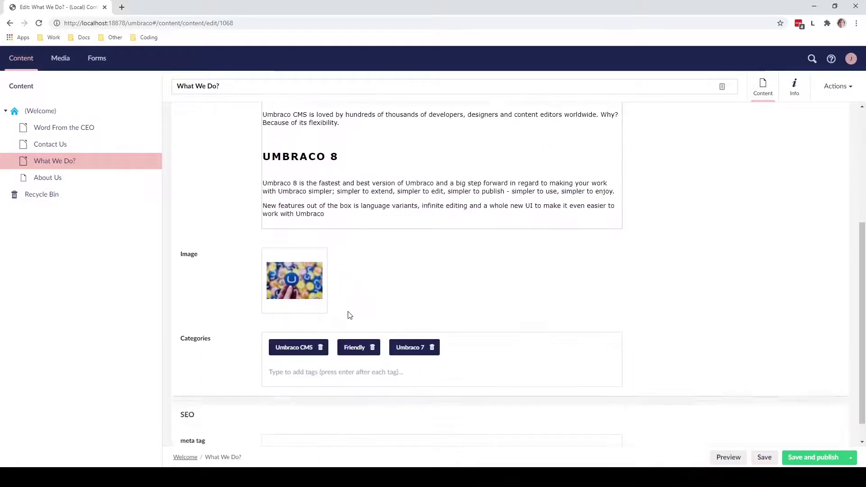
# Remove the Umbraco 7 category tag and add Umbraco 8 in its place.
pyautogui.doubleClick(432, 352)
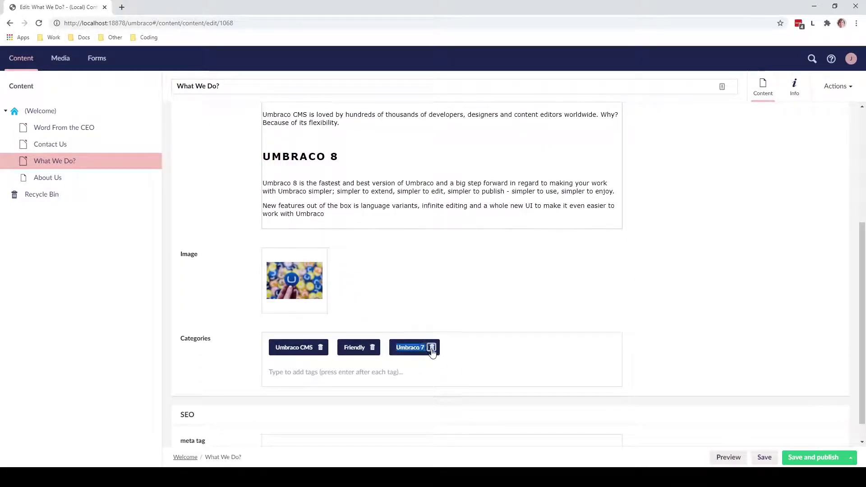
pyautogui.click(432, 351)
pyautogui.click(413, 348)
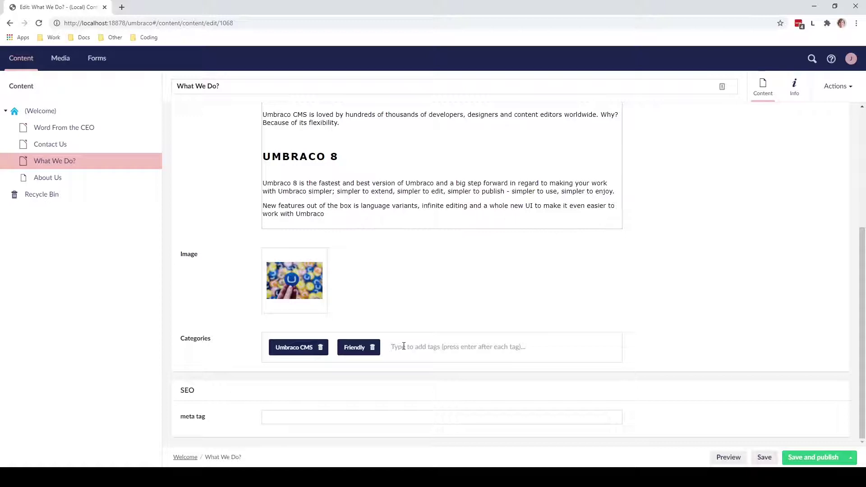
pyautogui.write('Umbr')
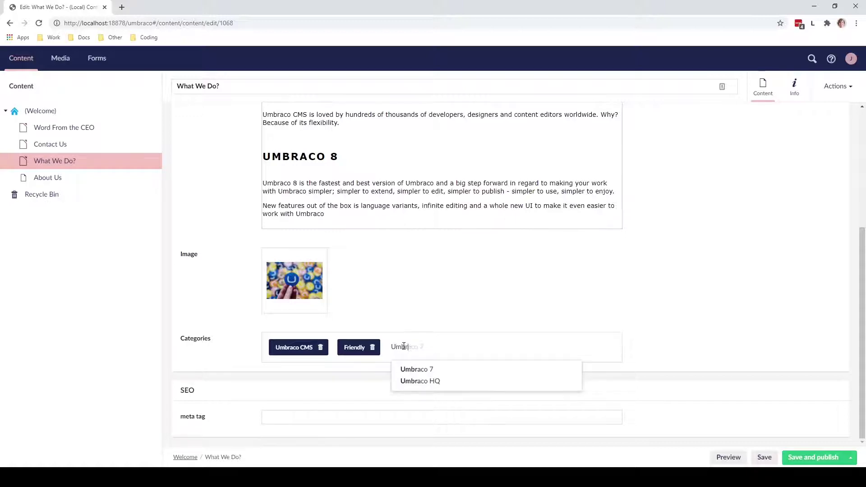
pyautogui.write('aco 8')
pyautogui.press('Return')
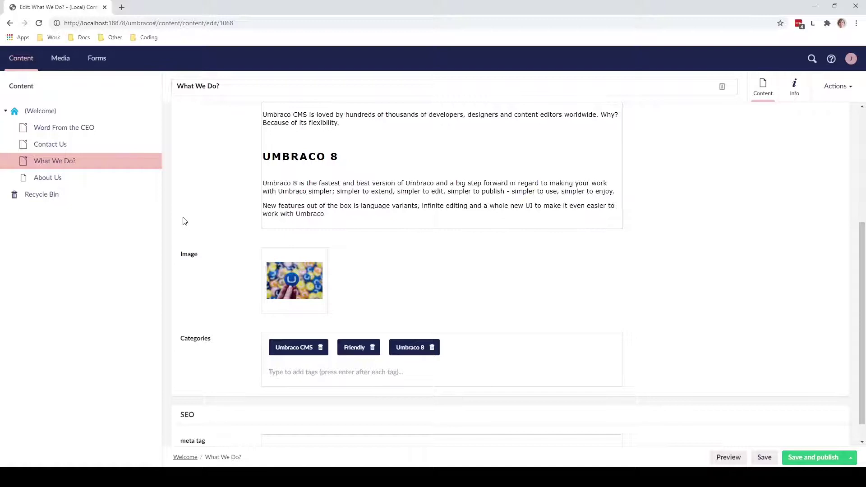
# Scroll the editor up and down to review the updated page content.
pyautogui.scroll(2, 174, 226)
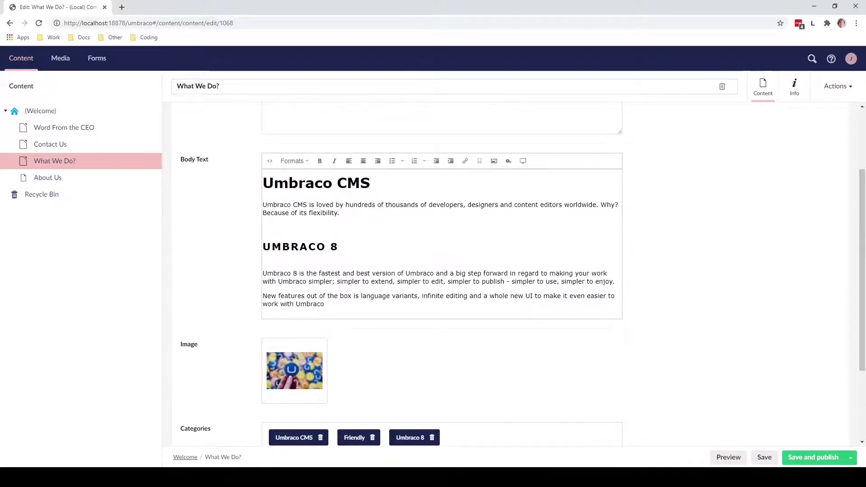
pyautogui.scroll(-1, 443, 270)
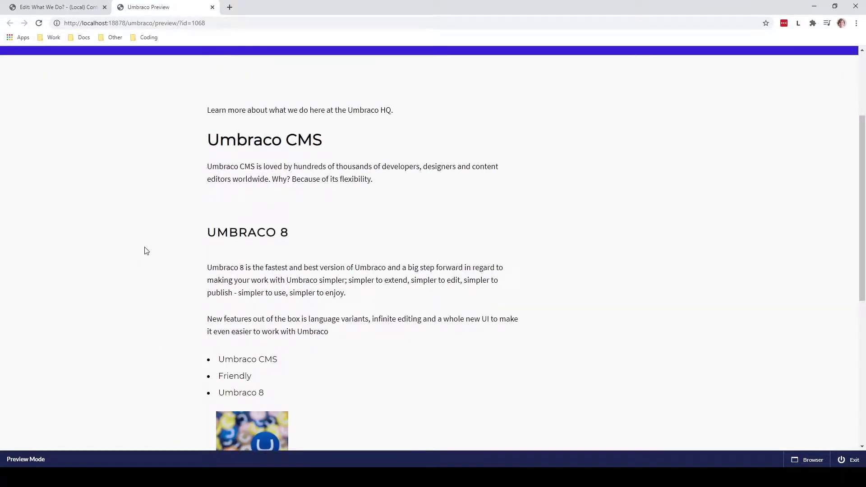
pyautogui.scroll(-1, 129, 249)
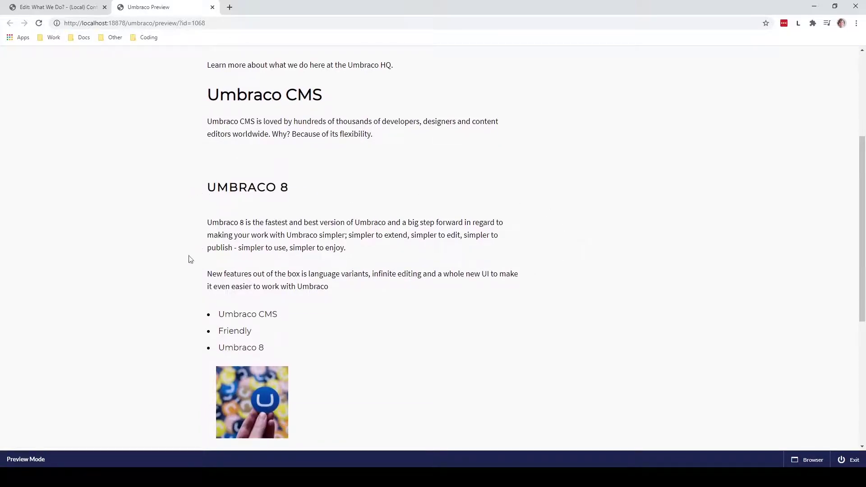
pyautogui.scroll(-1, 145, 290)
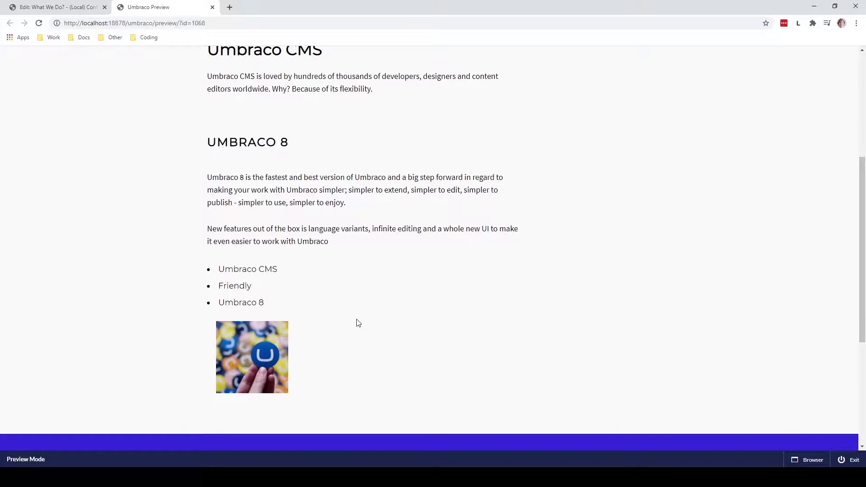
pyautogui.scroll(5, 403, 327)
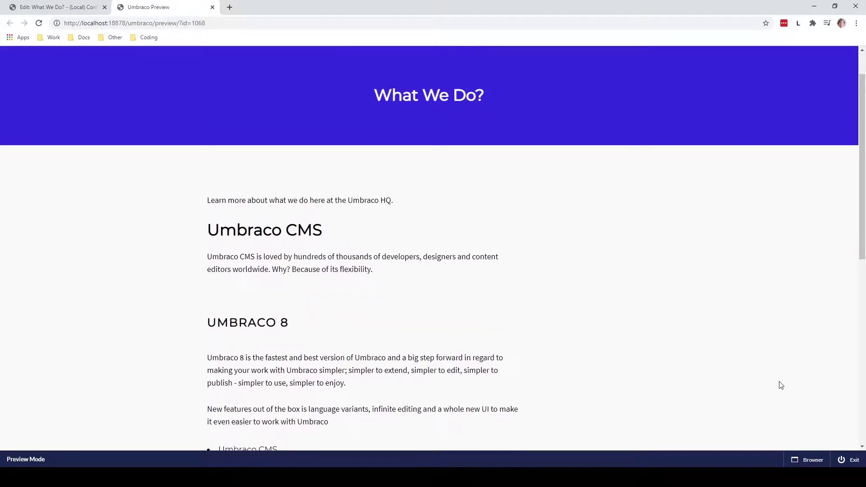
pyautogui.click(818, 461)
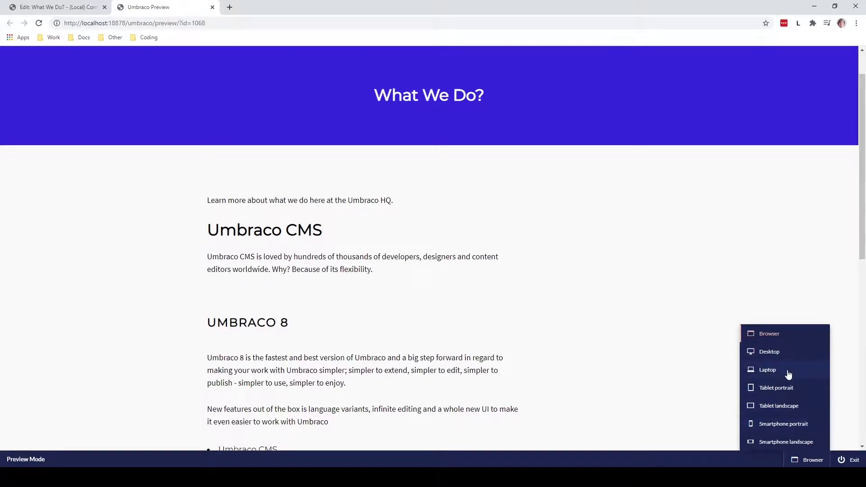
pyautogui.click(796, 389)
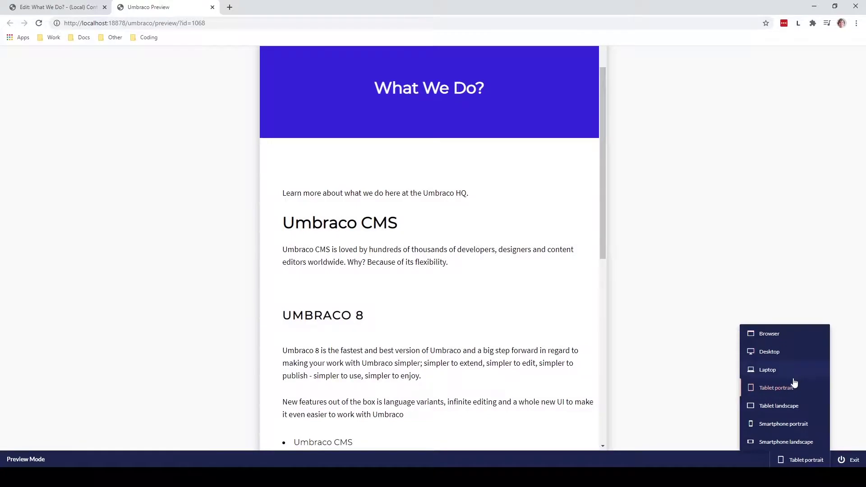
pyautogui.scroll(-10, 433, 304)
pyautogui.scroll(11, 434, 316)
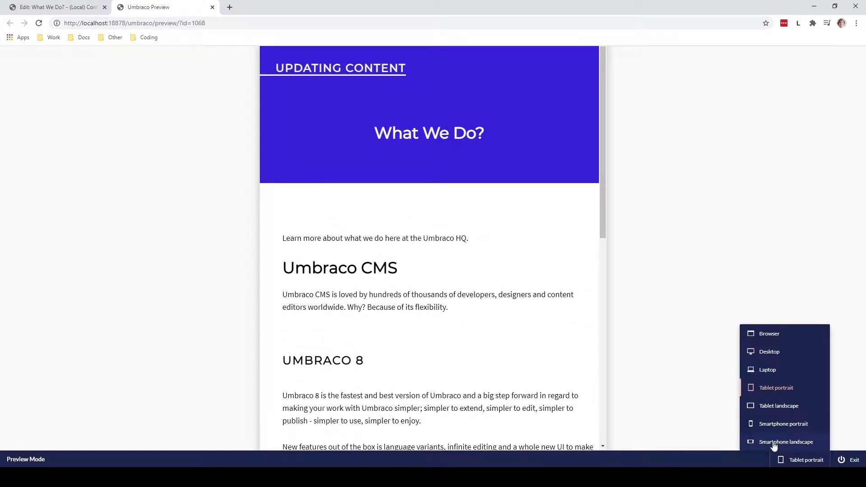
pyautogui.click(774, 446)
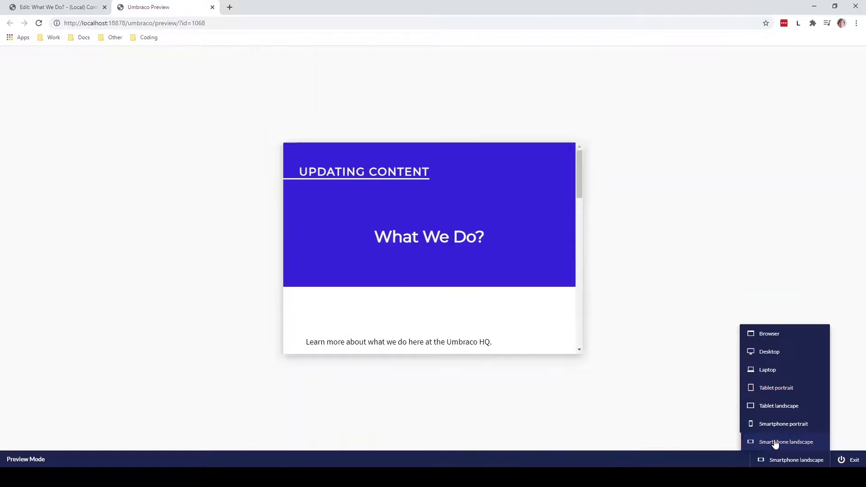
pyautogui.scroll(-5, 426, 268)
pyautogui.scroll(-3, 432, 277)
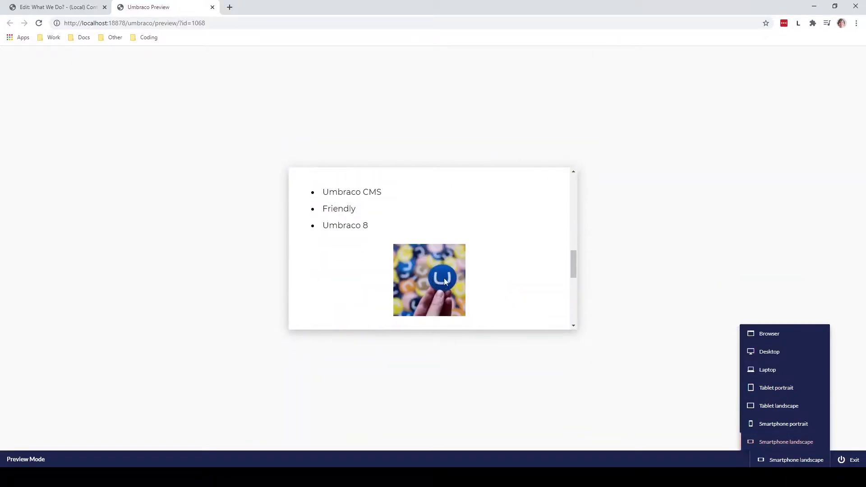
pyautogui.scroll(10, 444, 278)
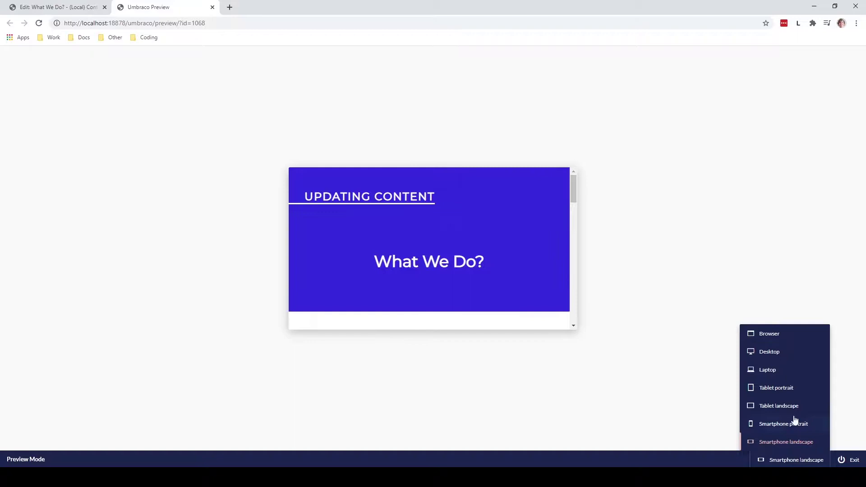
pyautogui.click(767, 336)
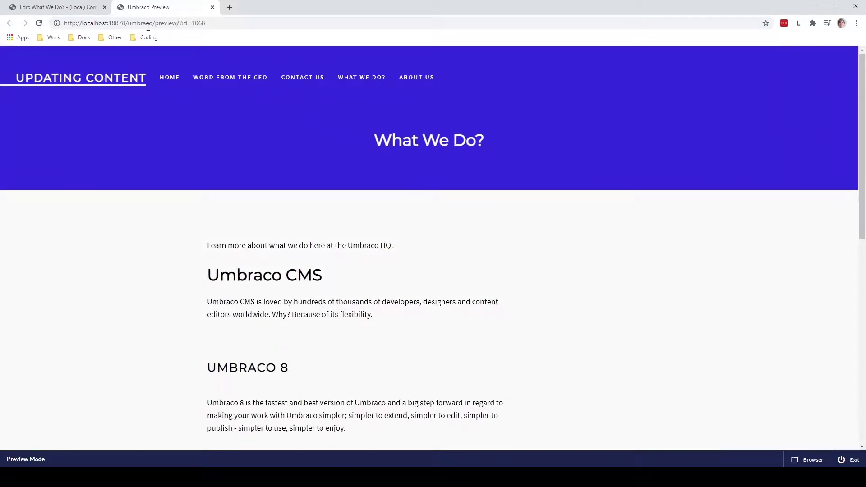
# Switch back to the 'Edit: What We Do?' back-office tab.
pyautogui.click(58, 6)
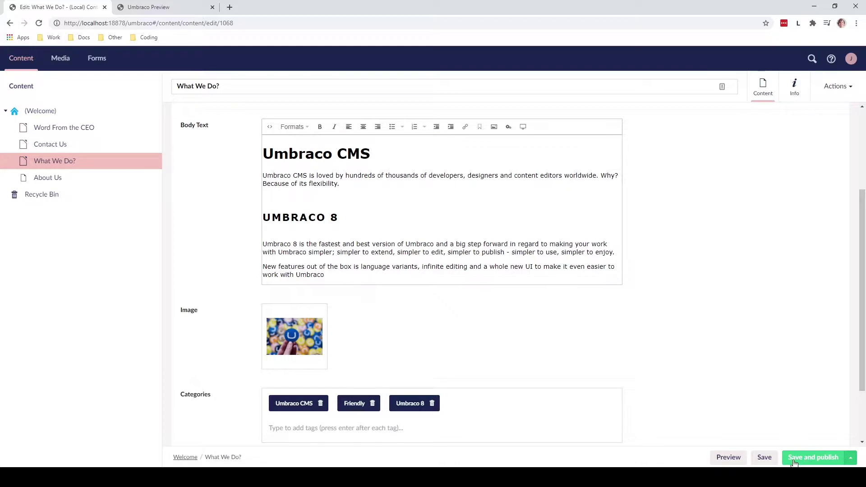
# Save and publish the What We Do? page, then return to the preview tab.
pyautogui.click(807, 458)
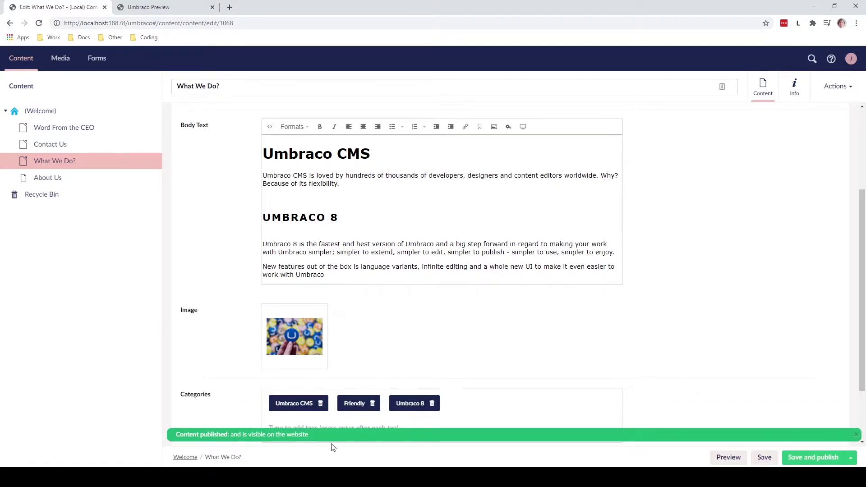
pyautogui.click(159, 4)
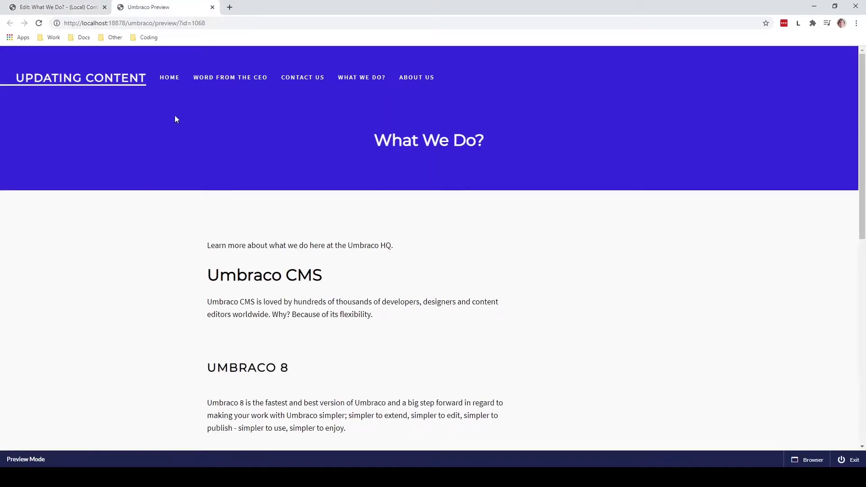
# Exit preview, open the live What We Do? page, and scroll to check the Umbraco 8 content.
pyautogui.click(850, 460)
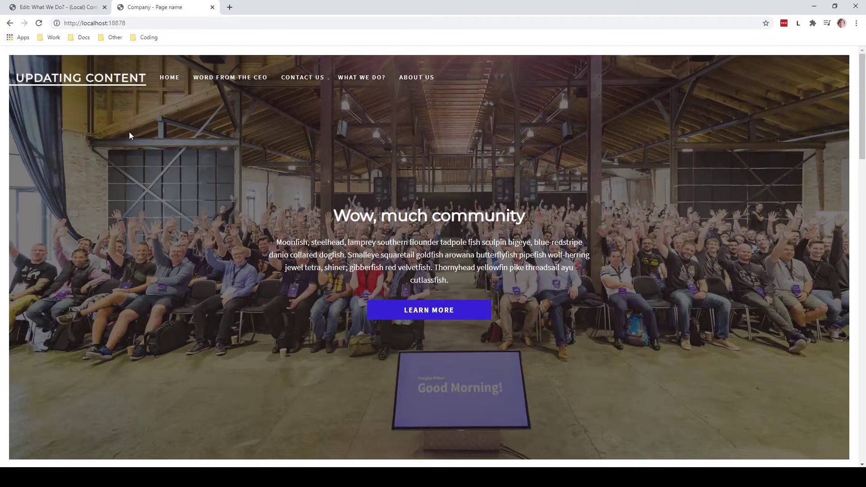
pyautogui.click(361, 78)
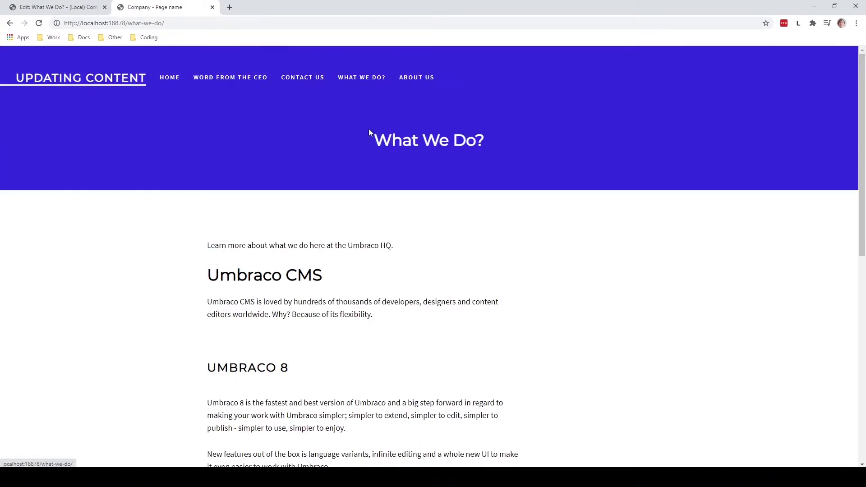
pyautogui.scroll(-3, 554, 245)
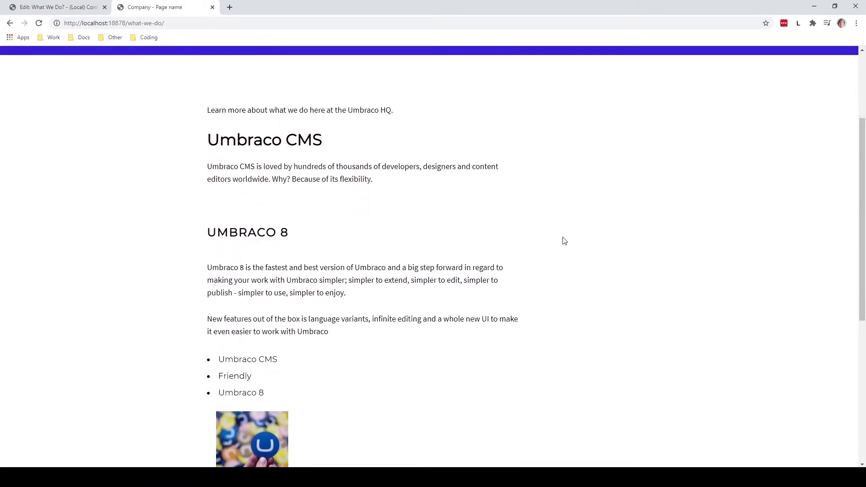
pyautogui.scroll(-1, 564, 241)
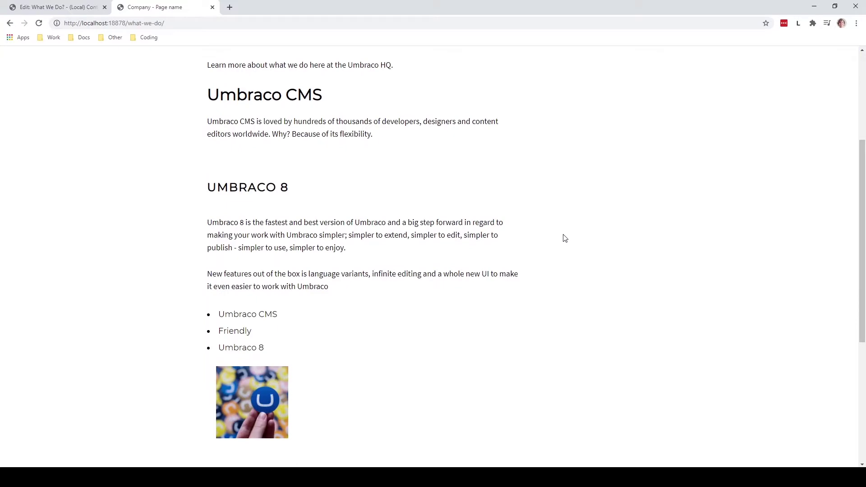